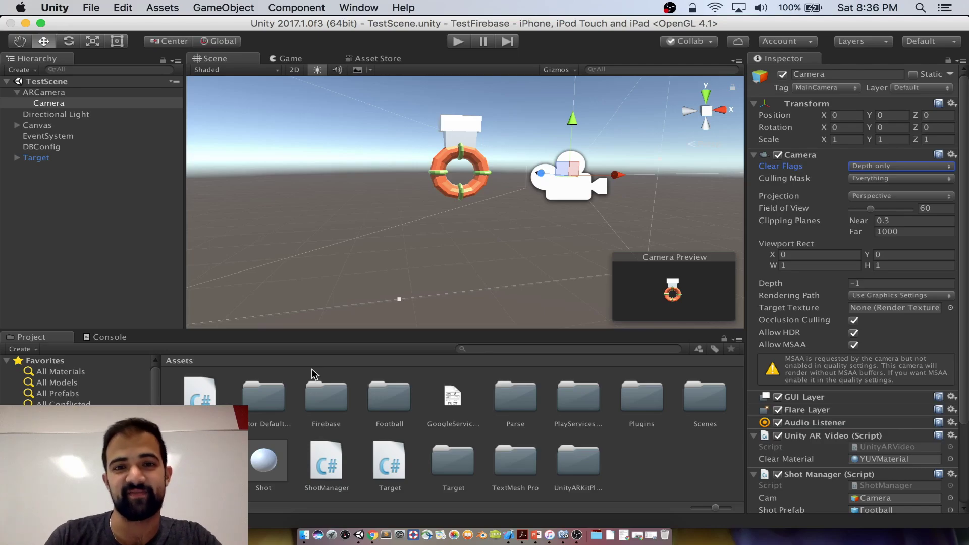
Review the Unity ARKit Plugin in the Asset Store results, then show all open windows.
{"action": "left_click", "coordinate": [363, 63]}
{"action": "scroll", "coordinate": [372, 189], "scroll_direction": "up", "scroll_amount": 5}
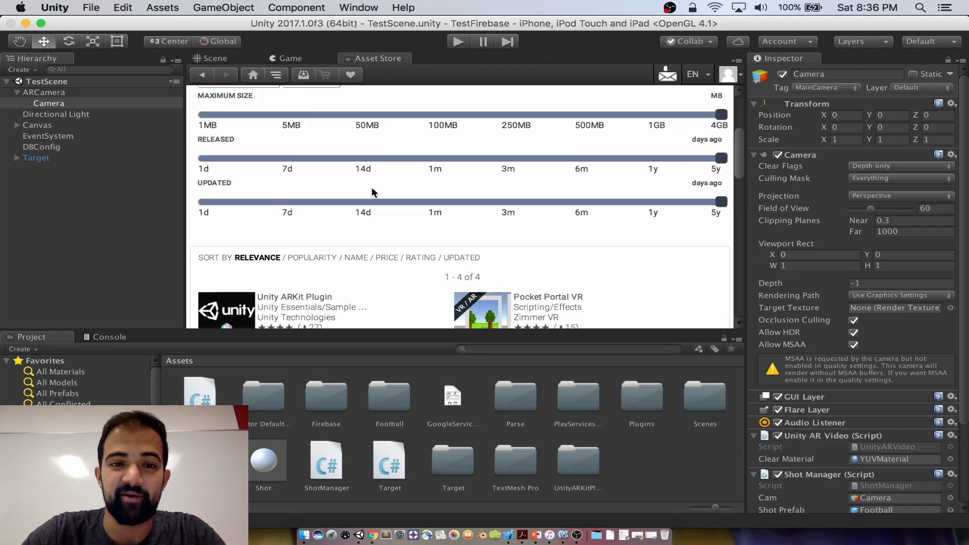
{"action": "scroll", "coordinate": [372, 189], "scroll_direction": "down", "scroll_amount": 4}
{"action": "scroll", "coordinate": [372, 187], "scroll_direction": "down", "scroll_amount": 3}
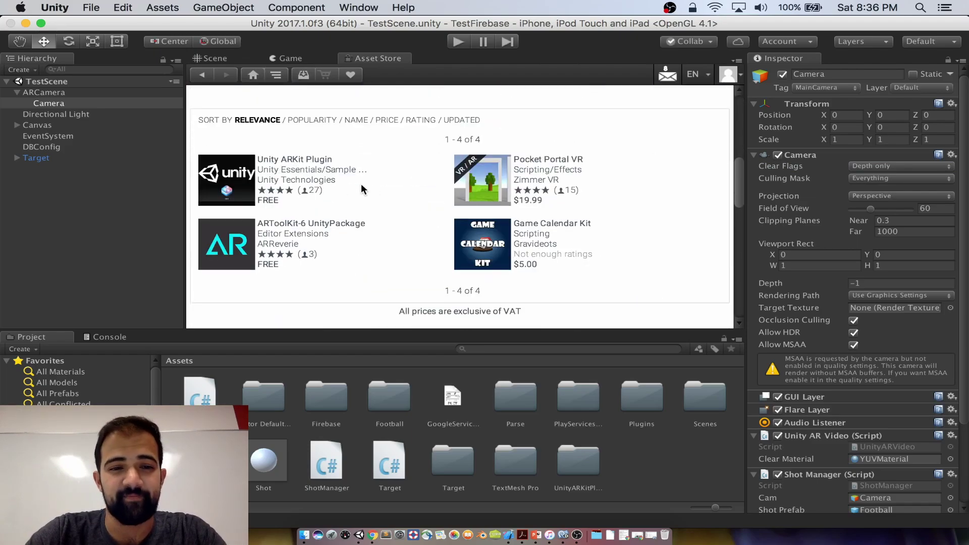
{"action": "key", "text": "ctrl+Up"}
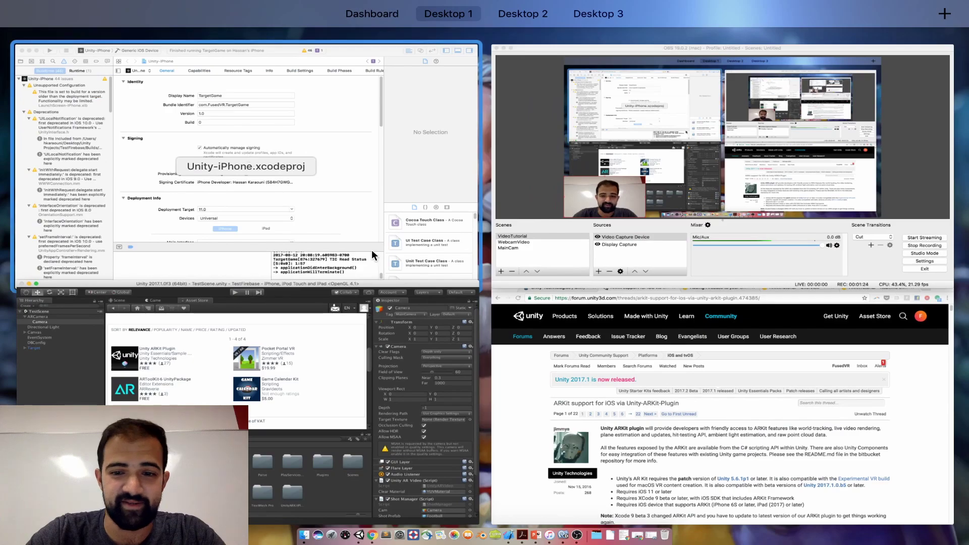
In Chrome, review the ARKit forum thread and the Bitbucket Unity-ARKit-Plugin repository, then return to the window overview.
{"action": "left_click", "coordinate": [528, 353]}
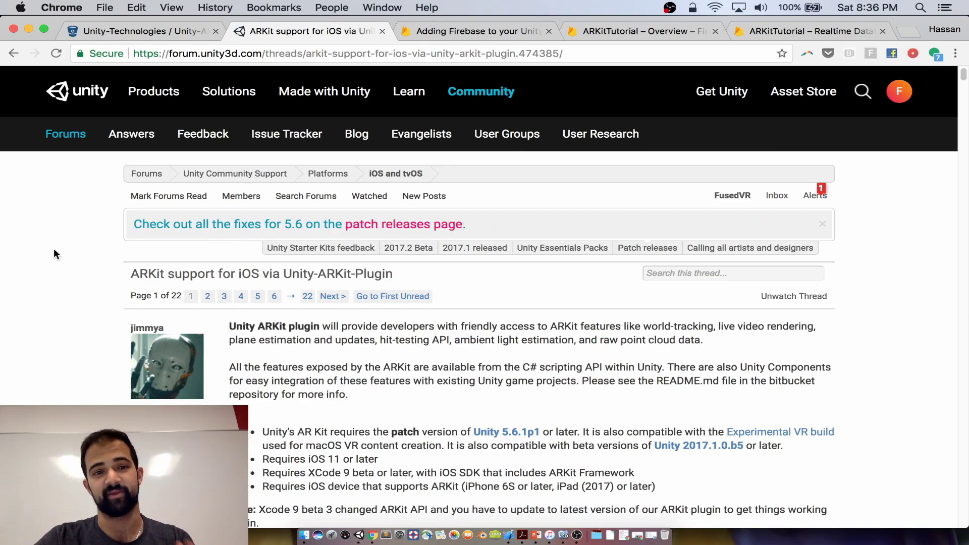
{"action": "left_click", "coordinate": [128, 27]}
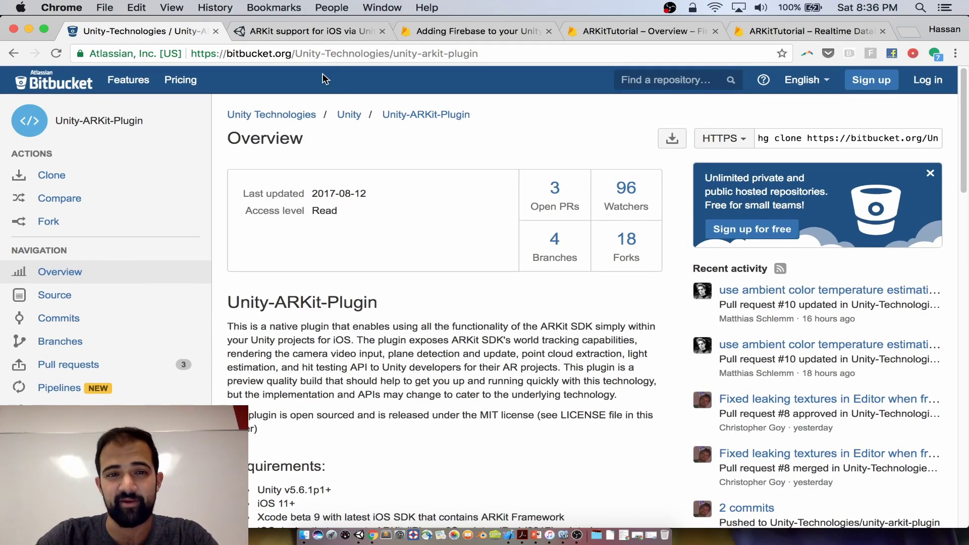
{"action": "left_click", "coordinate": [325, 32]}
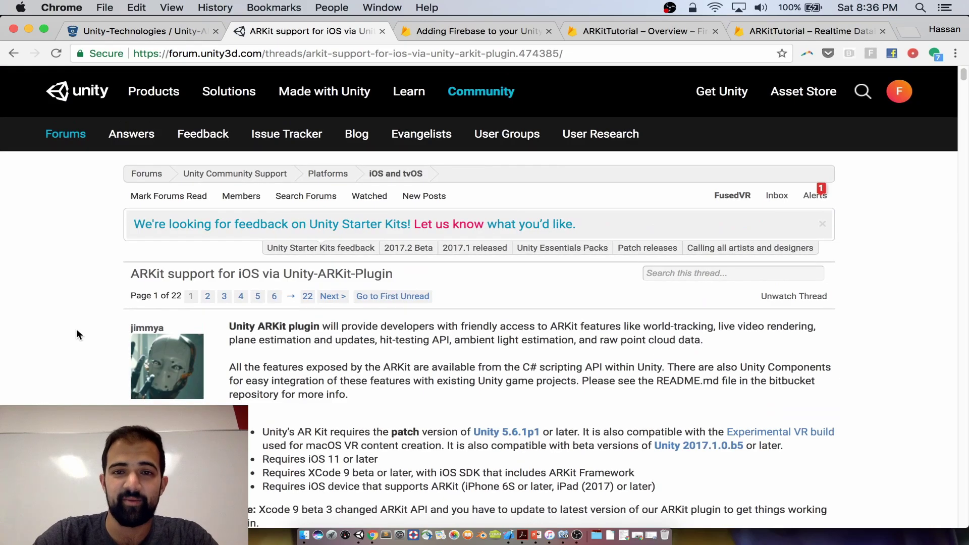
{"action": "key", "text": "ctrl+Up"}
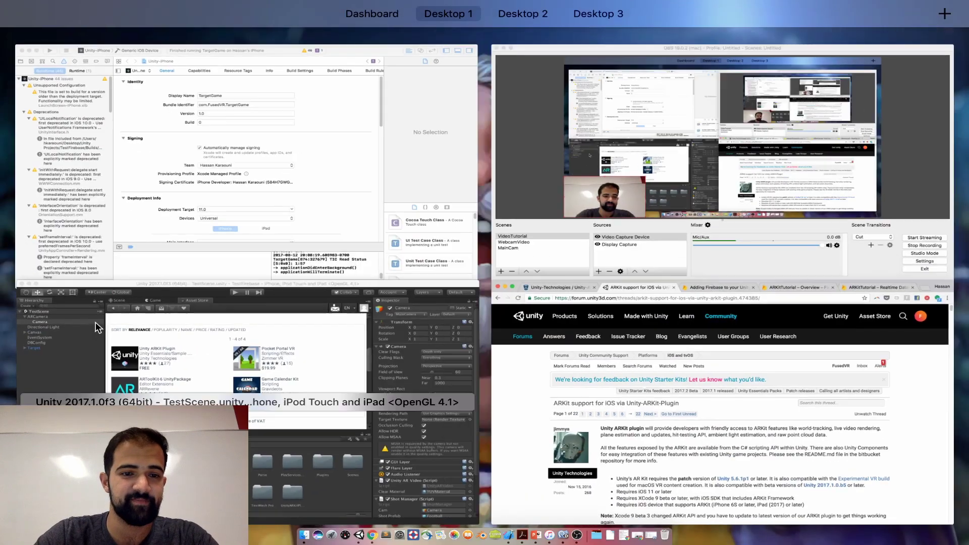
Check the iOS Build Settings with Scenes/TestScene checked, close them, and select ARCamera.
{"action": "left_click", "coordinate": [132, 336]}
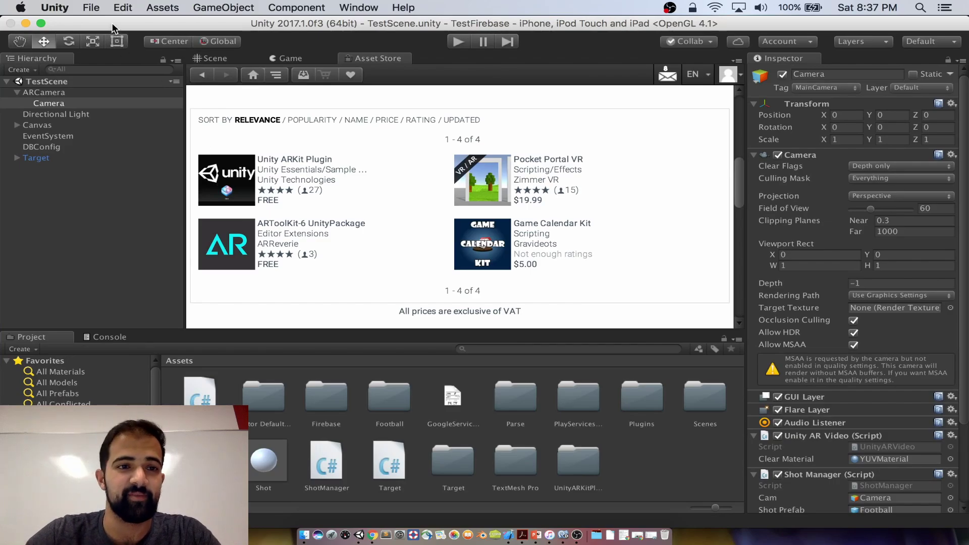
{"action": "left_click", "coordinate": [92, 8]}
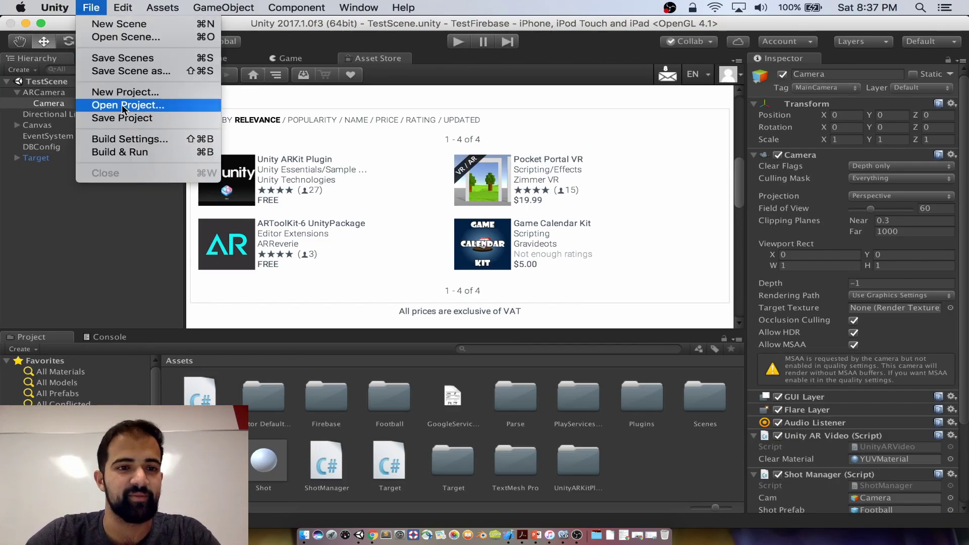
{"action": "left_click", "coordinate": [126, 135]}
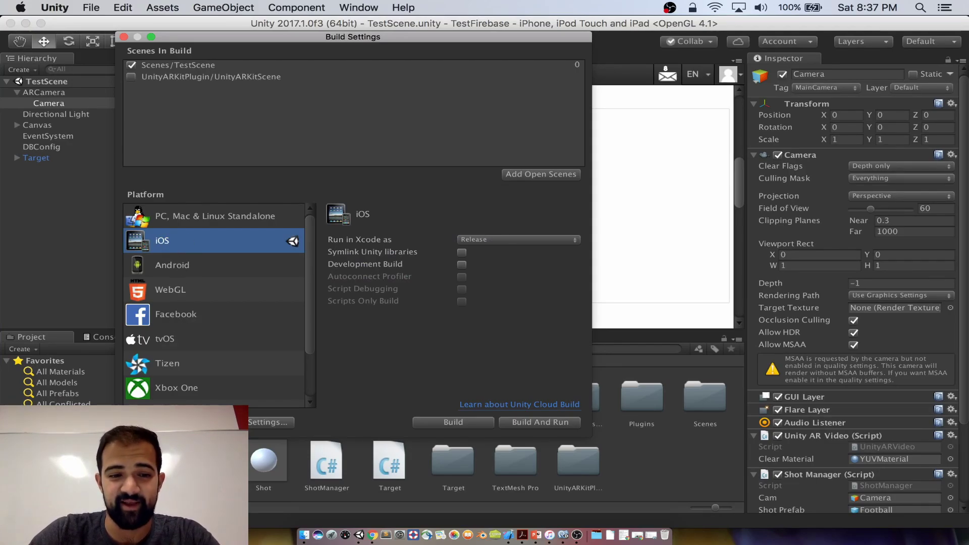
{"action": "left_click", "coordinate": [124, 37]}
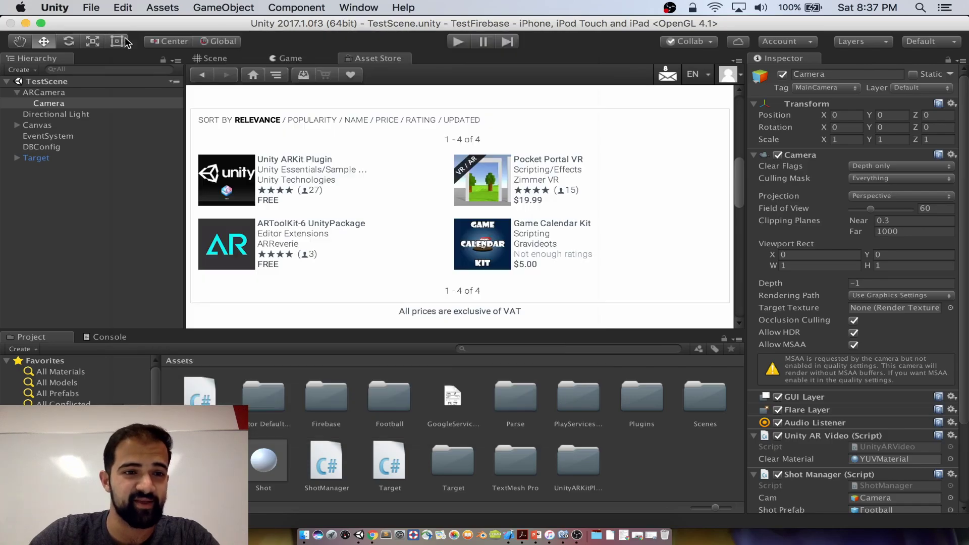
{"action": "left_click", "coordinate": [78, 93]}
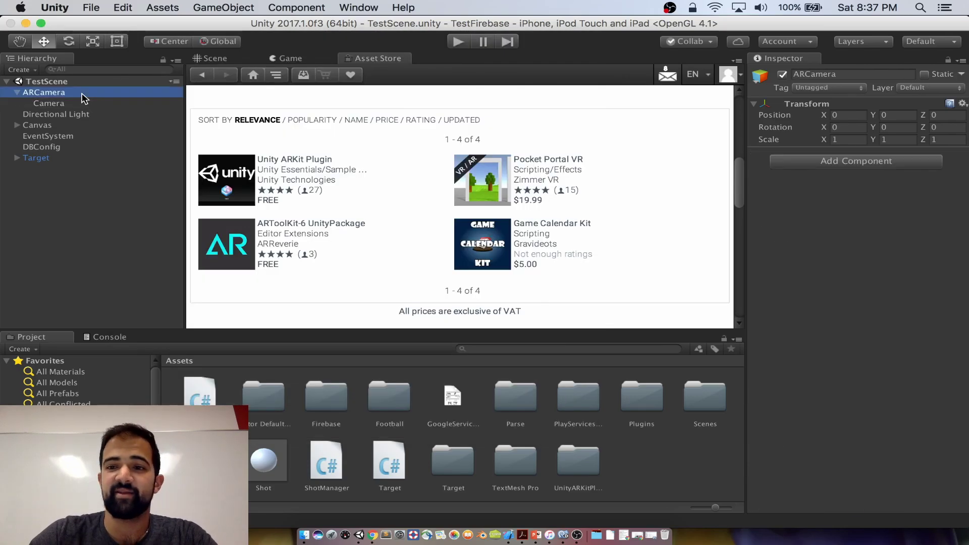
Inspect the ARCamera Camera's scripts: Unity AR Video, Shot Manager with Football prefab, AR Camera Manager.
{"action": "left_click", "coordinate": [57, 106]}
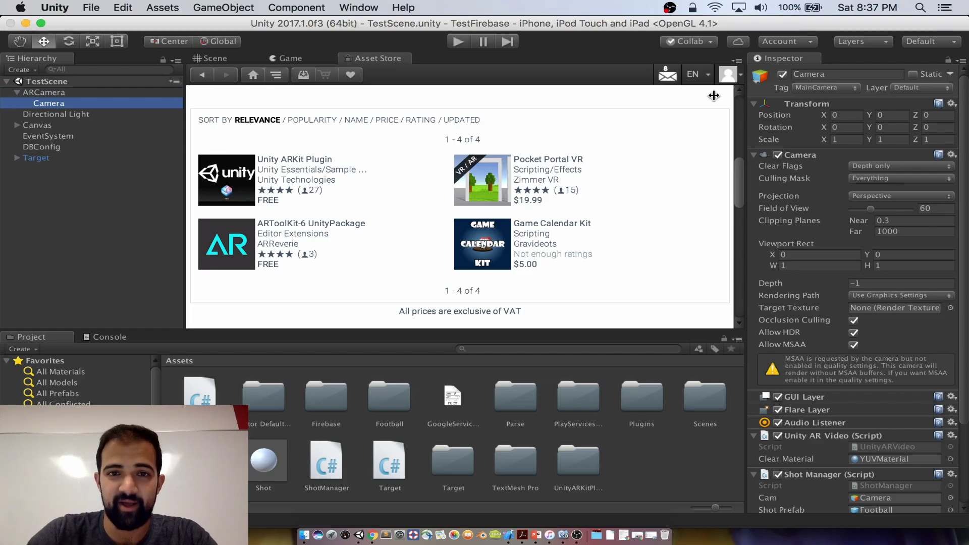
{"action": "scroll", "coordinate": [782, 177], "scroll_direction": "down", "scroll_amount": 5}
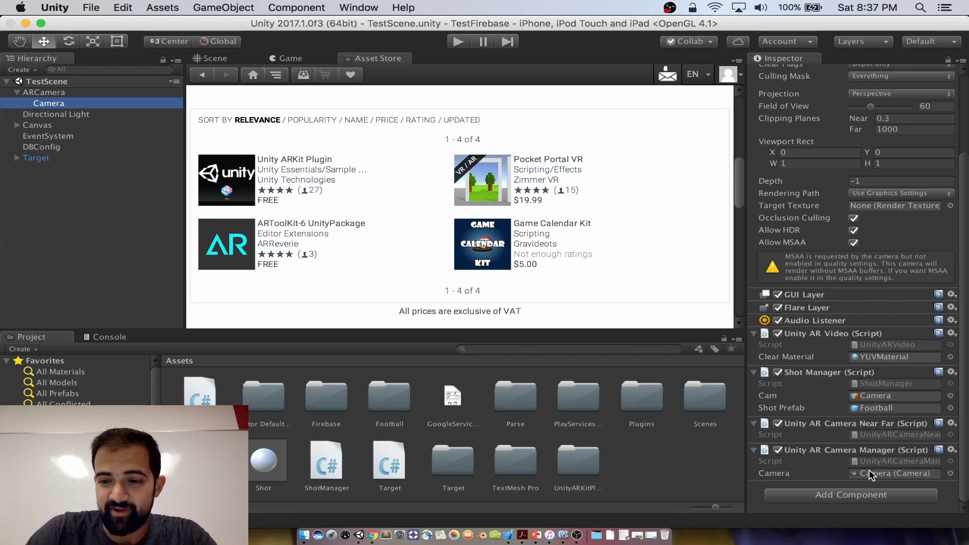
{"action": "scroll", "coordinate": [871, 454], "scroll_direction": "up", "scroll_amount": 5}
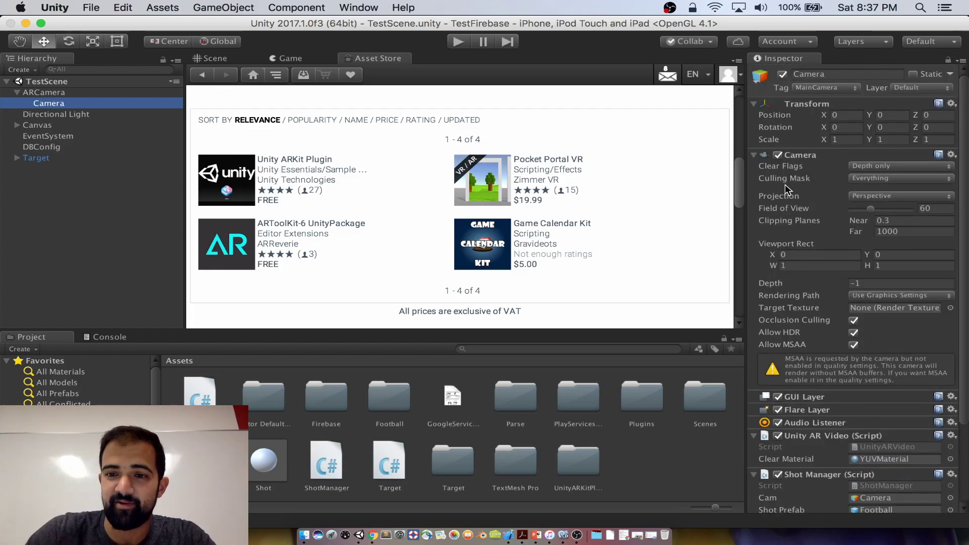
{"action": "scroll", "coordinate": [804, 200], "scroll_direction": "down", "scroll_amount": 3}
{"action": "scroll", "coordinate": [811, 192], "scroll_direction": "up", "scroll_amount": 3}
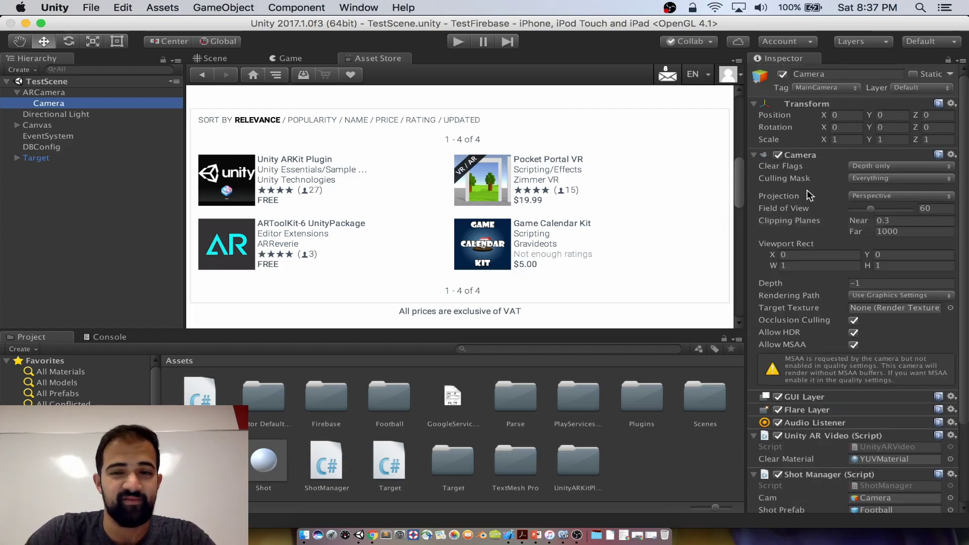
{"action": "scroll", "coordinate": [831, 215], "scroll_direction": "down", "scroll_amount": 5}
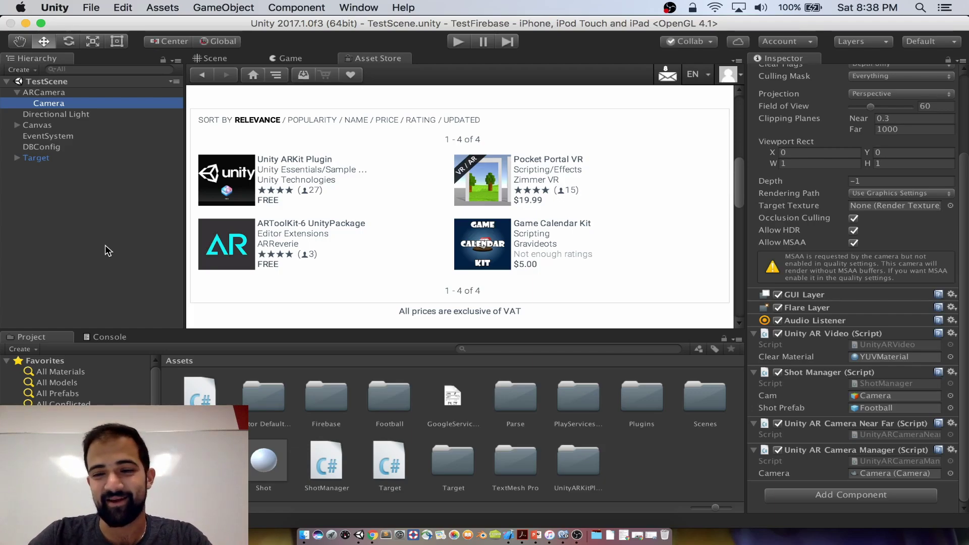
Scroll the Camera's Inspector back to the top.
{"action": "scroll", "coordinate": [778, 307], "scroll_direction": "up", "scroll_amount": 5}
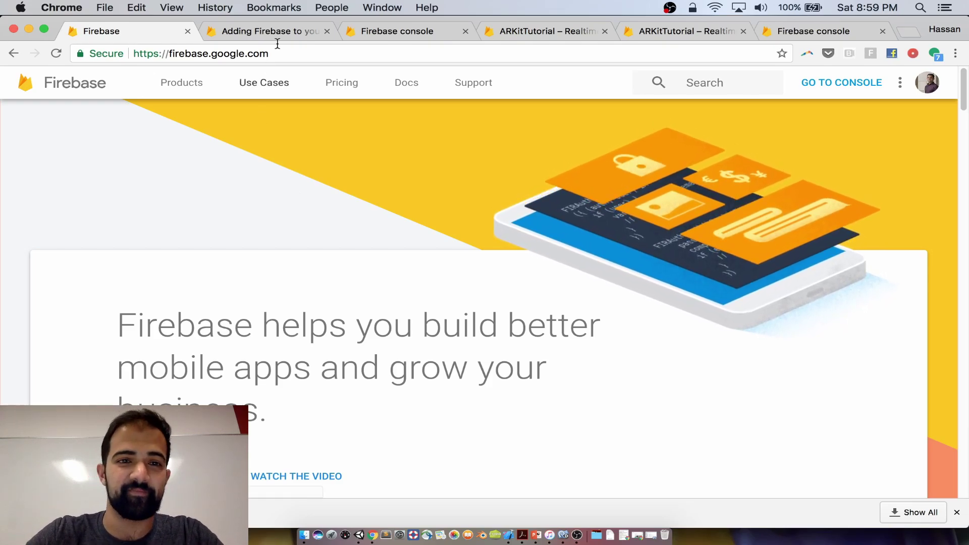
Open the 'Adding Firebase to your Unity Project' guide, select its address, then return to Unity.
{"action": "left_click", "coordinate": [291, 32]}
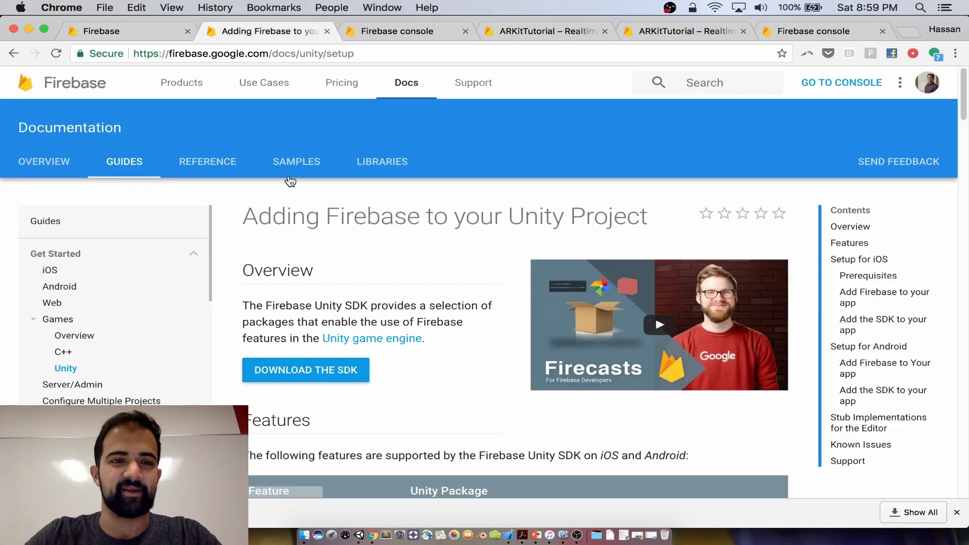
{"action": "left_click", "coordinate": [199, 52]}
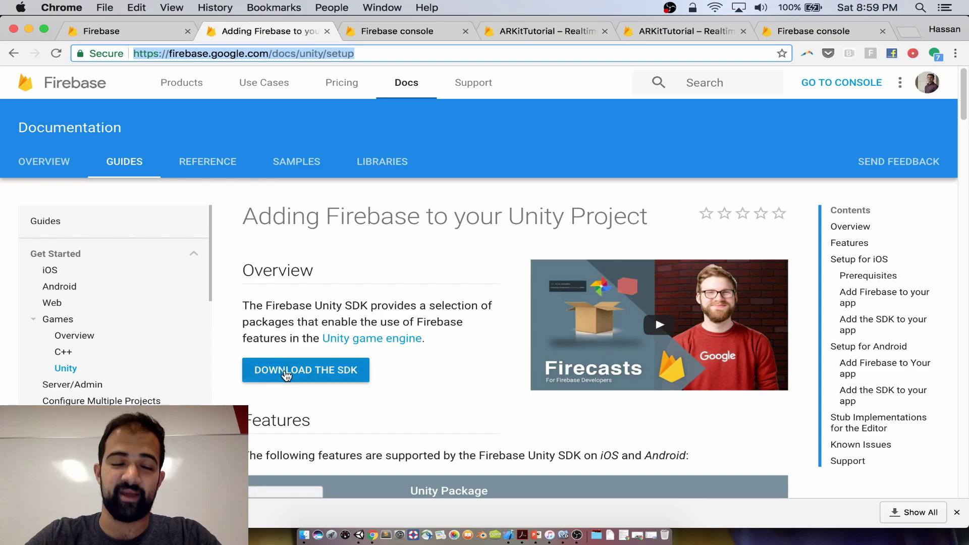
{"action": "key", "text": "ctrl+Up"}
{"action": "left_click", "coordinate": [237, 357]}
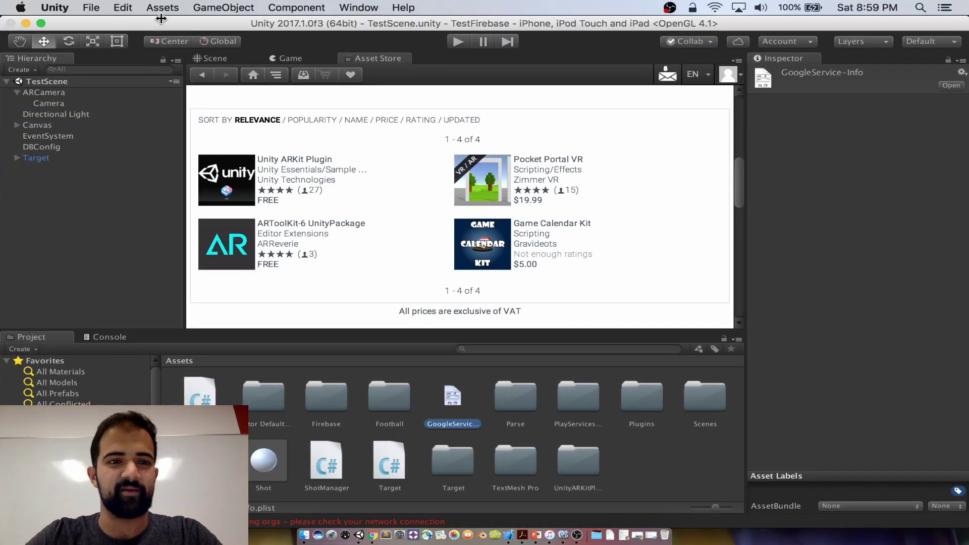
Start a custom package import via Assets > Import Package and browse to Downloads.
{"action": "left_click", "coordinate": [165, 13]}
{"action": "mouse_move", "coordinate": [207, 120]}
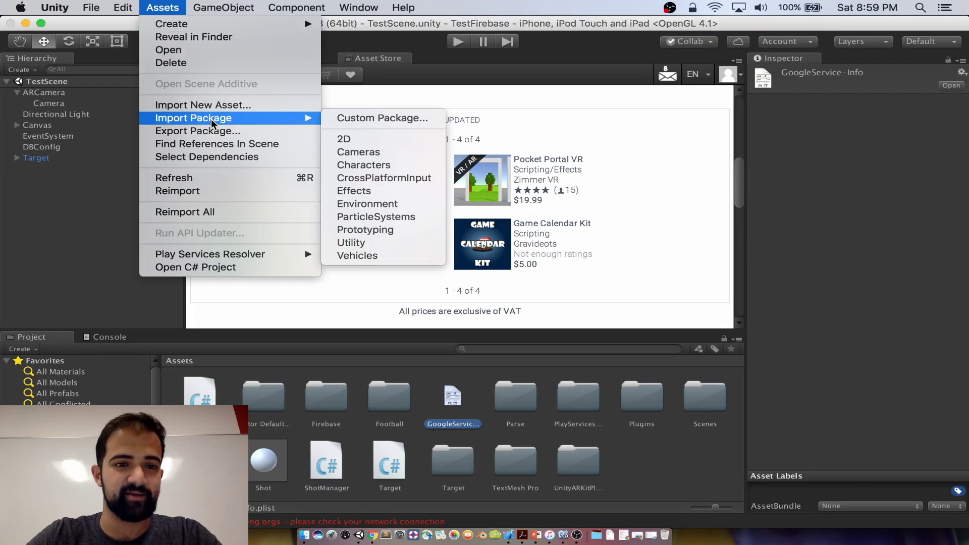
{"action": "left_click", "coordinate": [355, 118]}
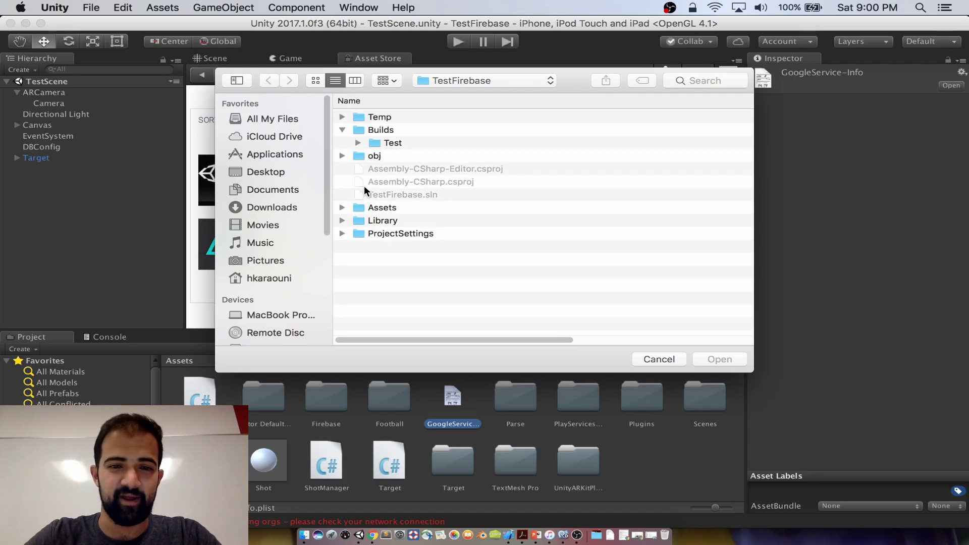
{"action": "left_click", "coordinate": [290, 207]}
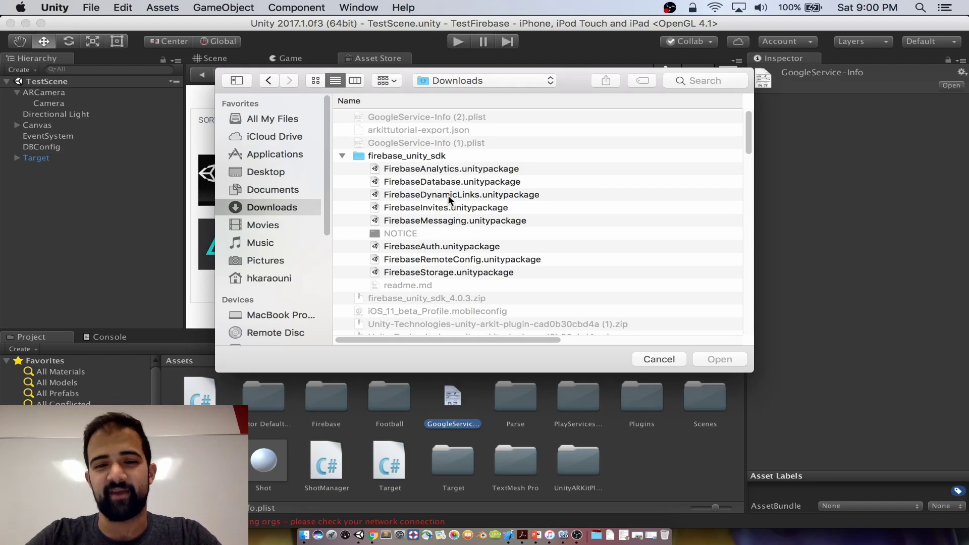
Step through the firebase_unity_sdk packages (Database, DynamicLinks, Invites) to choose FirebaseAnalytics.unitypackage.
{"action": "left_click", "coordinate": [463, 181]}
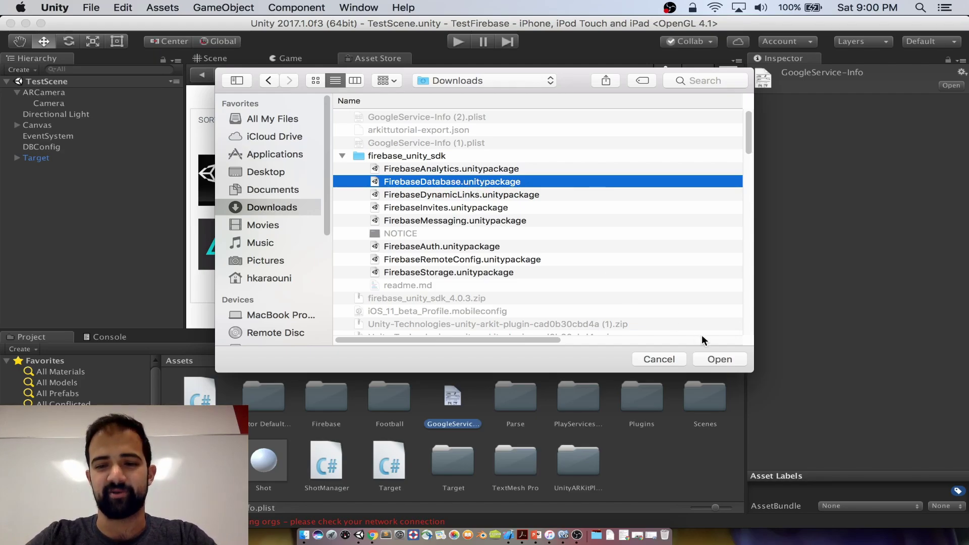
{"action": "left_click", "coordinate": [466, 196]}
{"action": "key", "text": "Down"}
{"action": "key", "text": "Down"}
{"action": "key", "text": "Down"}
{"action": "key", "text": "Down"}
{"action": "key", "text": "Down"}
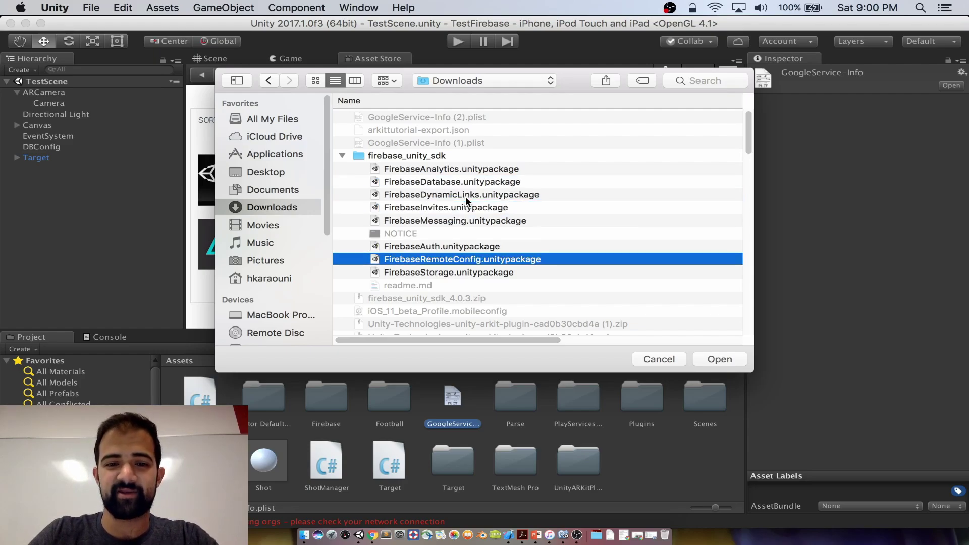
{"action": "key", "text": "Up"}
{"action": "key", "text": "Up"}
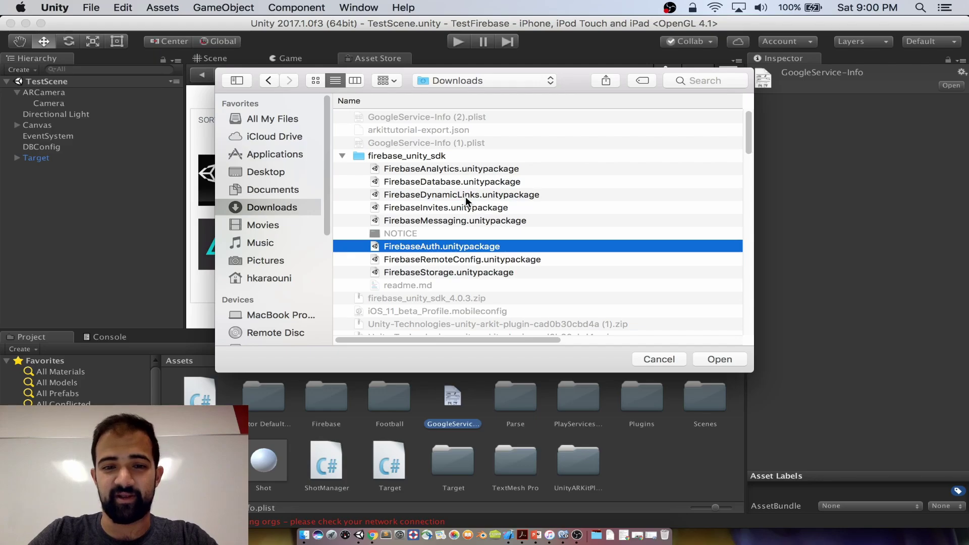
{"action": "key", "text": "Up"}
{"action": "key", "text": "Up"}
{"action": "key", "text": "Up"}
{"action": "key", "text": "Up"}
{"action": "key", "text": "Up"}
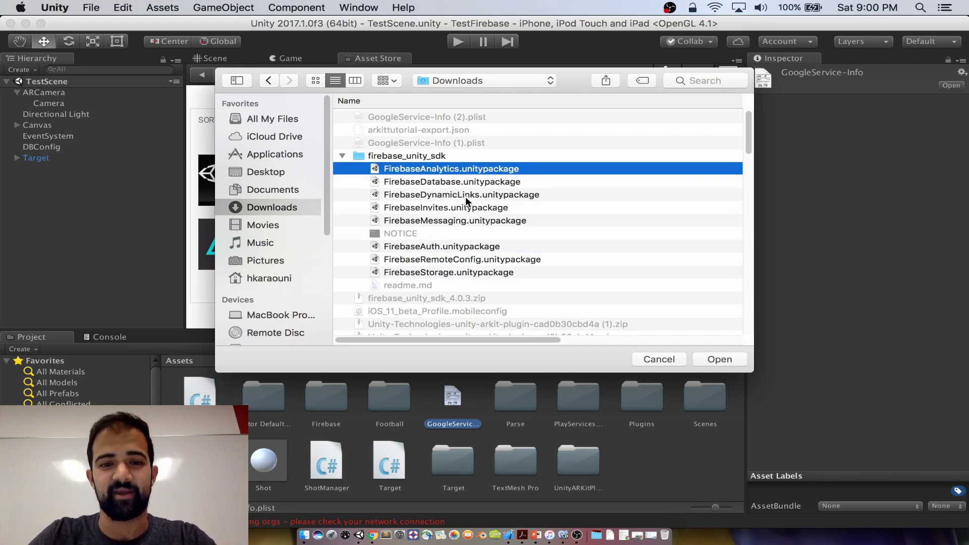